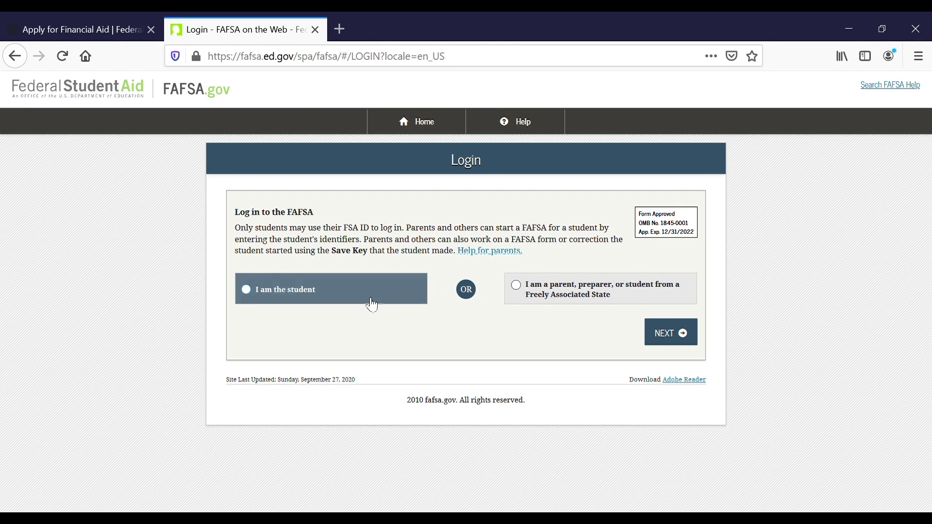
Choose student login, then open the FSA ID 'Create an Account' page and scroll to Get Started.
left_click(339, 297)
scroll(359, 334, "down", 3)
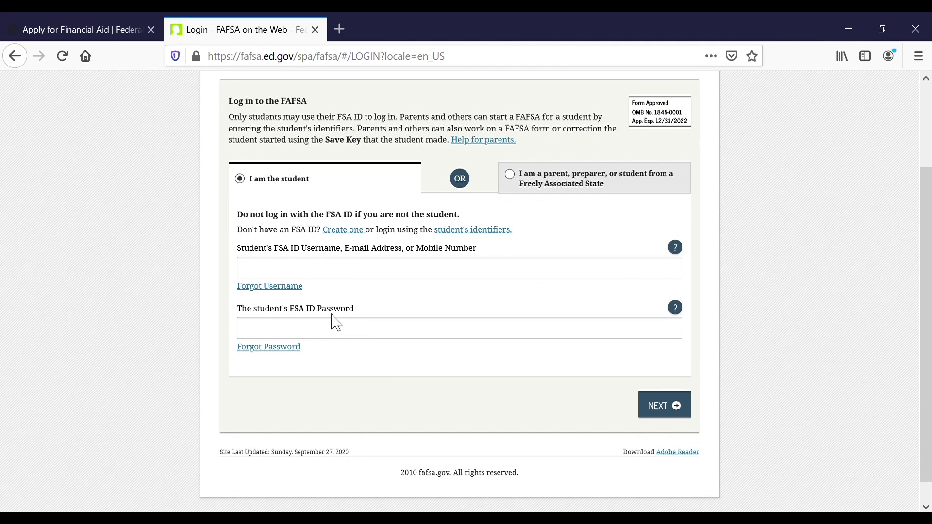
left_click(353, 231)
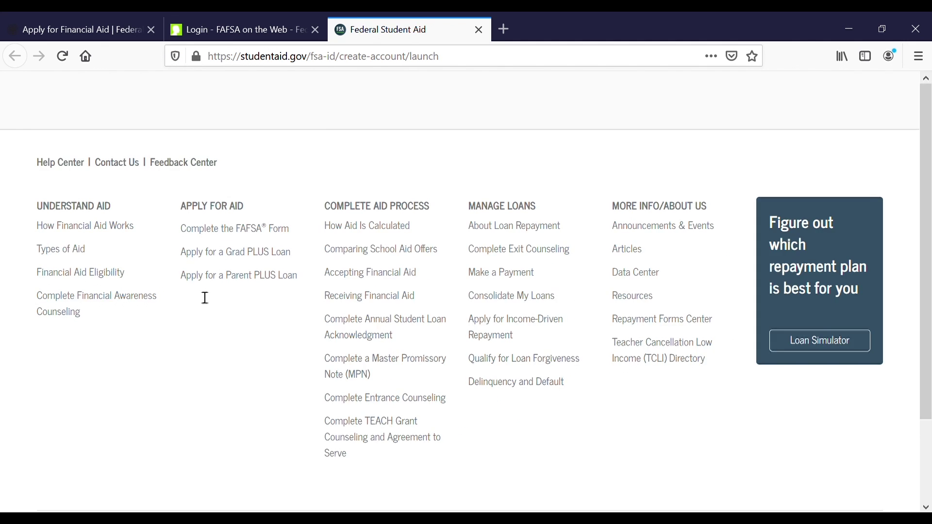
scroll(125, 322, "down", 3)
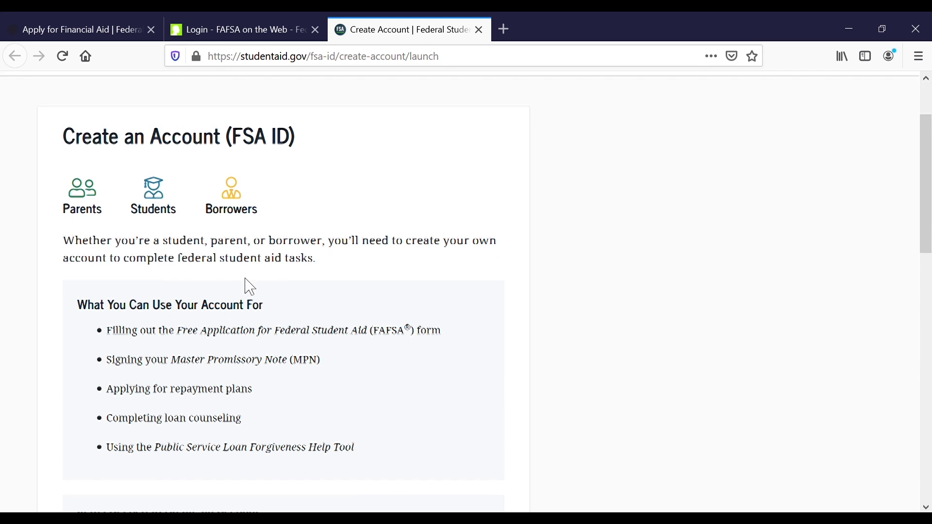
scroll(246, 285, "down", 3)
scroll(246, 285, "down", 7)
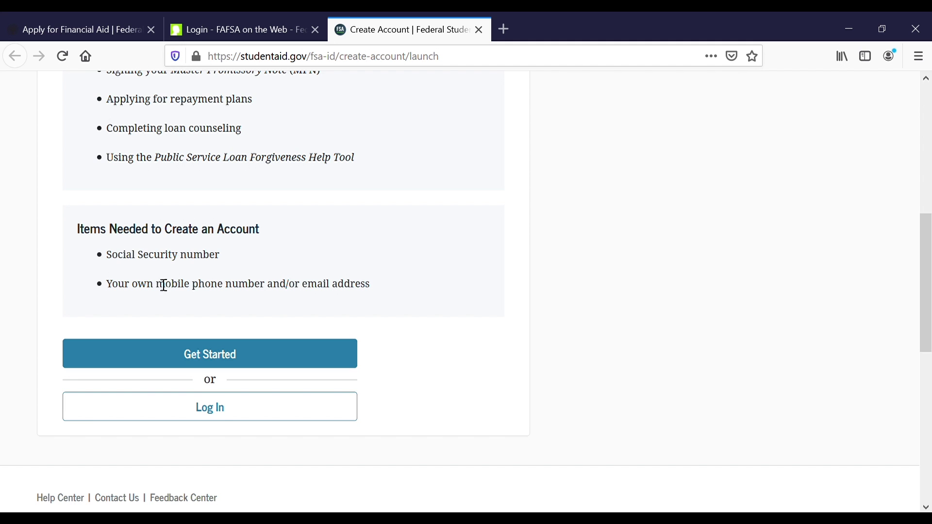
Begin the FSA ID sign-up and review its personal-information fields.
left_click(220, 366)
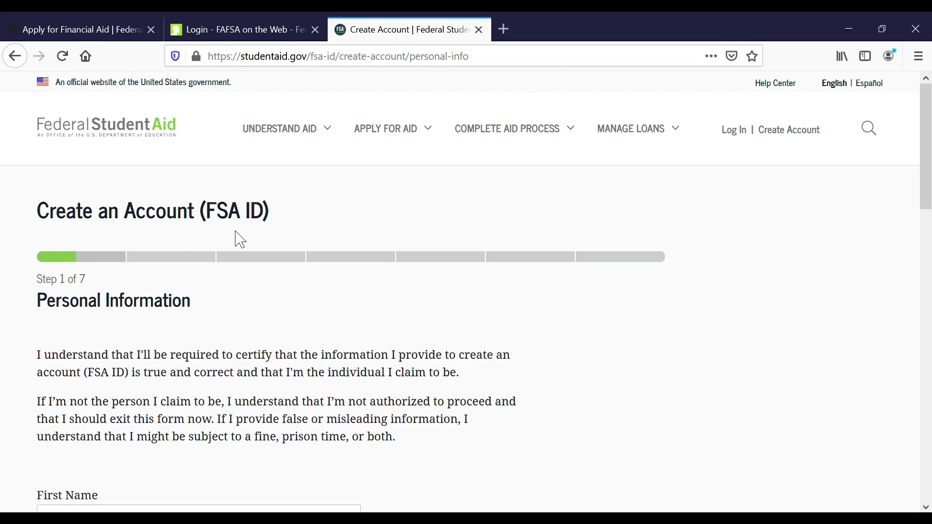
scroll(235, 240, "down", 3)
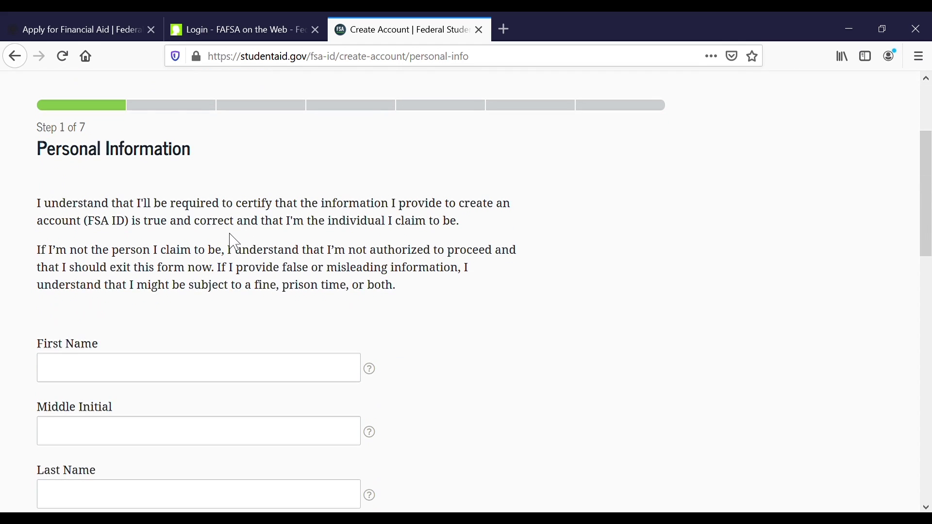
scroll(234, 241, "up", 2)
scroll(237, 243, "down", 6)
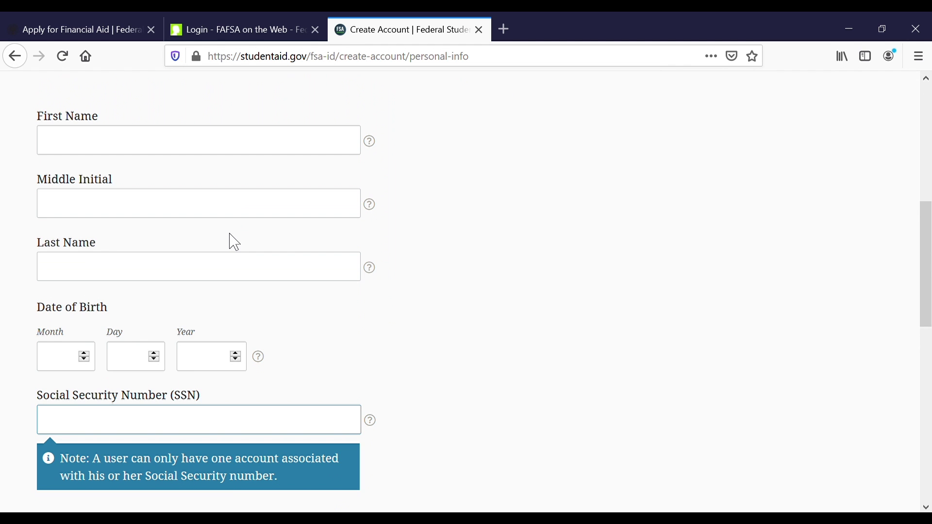
scroll(236, 242, "down", 5)
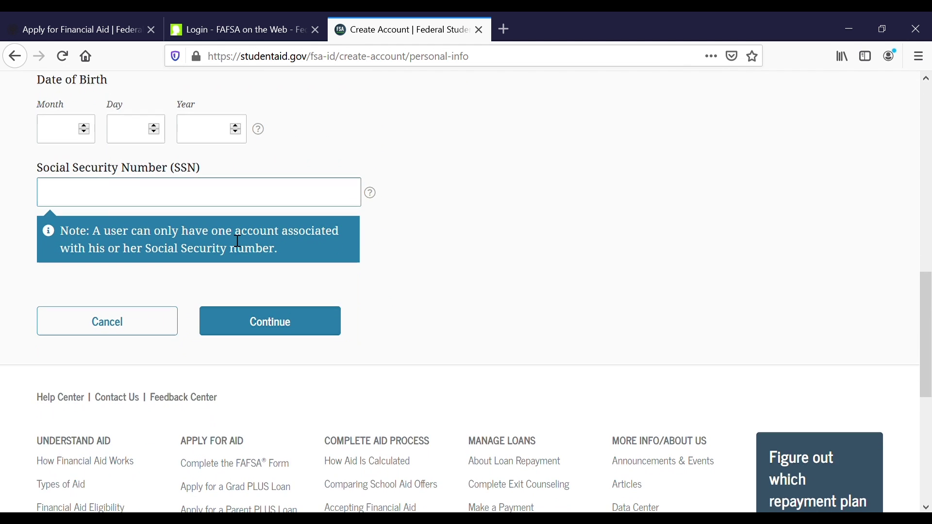
scroll(237, 241, "up", 3)
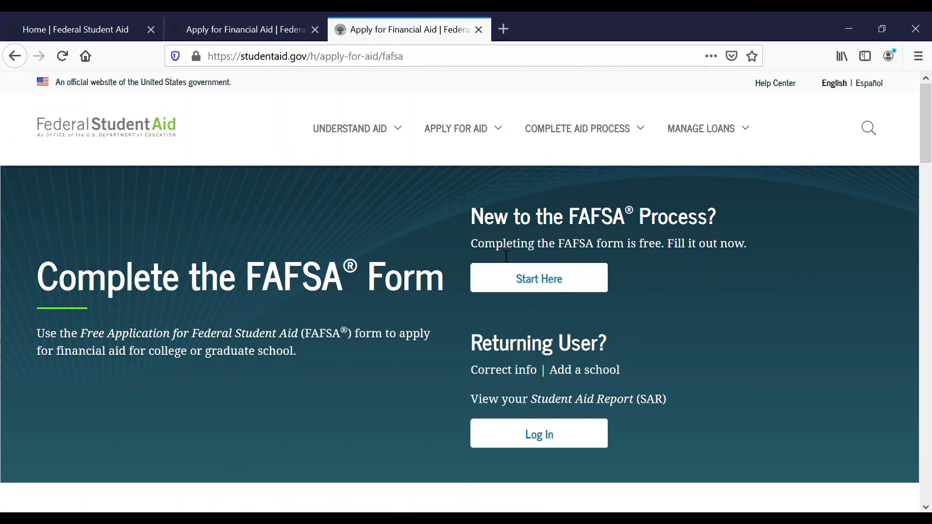
Start a new FAFSA as the student and log in with the student's FSA ID username and password.
left_click(525, 287)
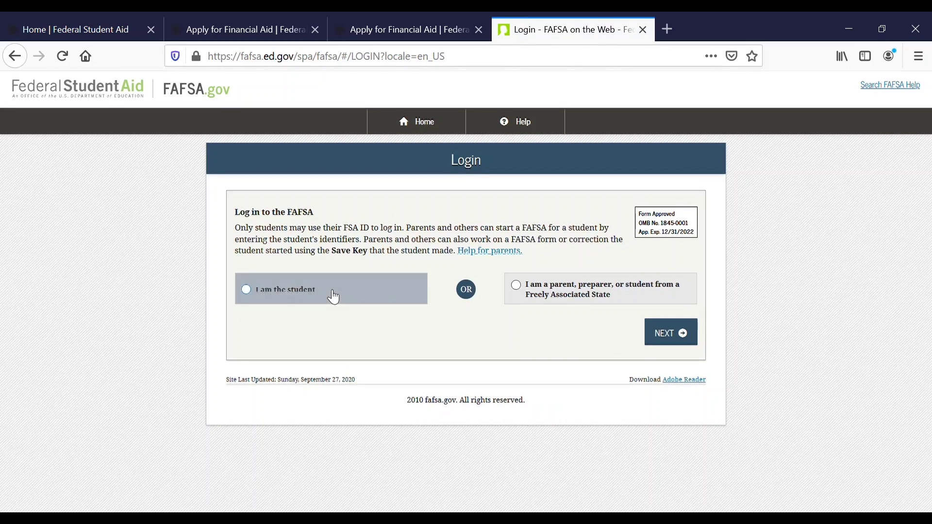
left_click(333, 296)
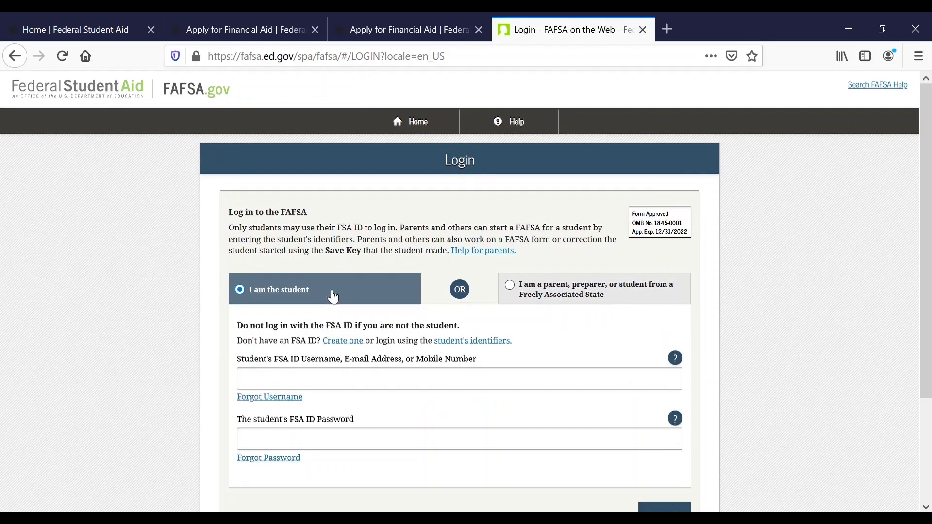
left_click(368, 386)
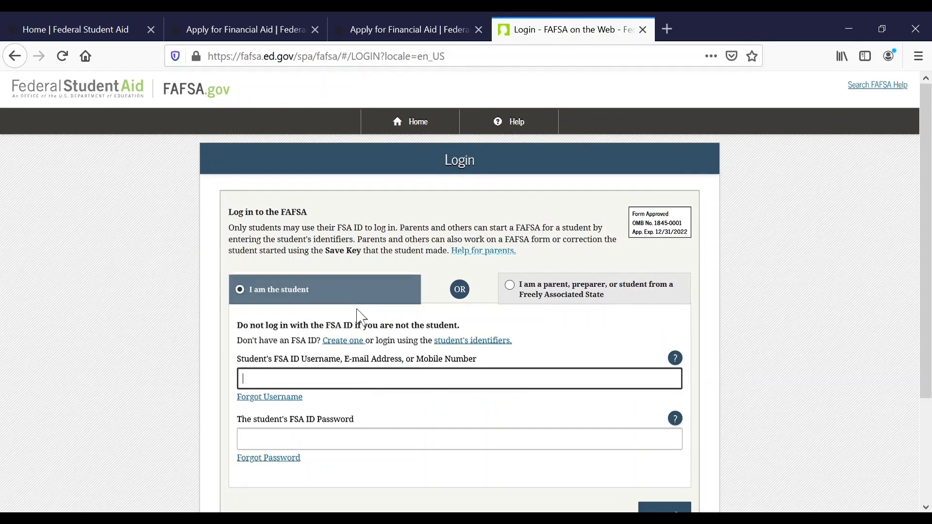
type("kcchi")
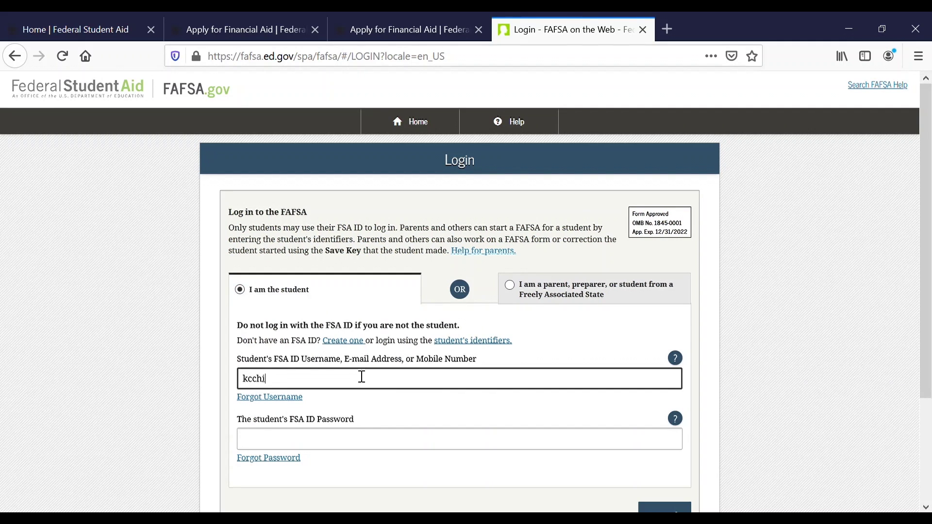
type("efs96")
key("Tab")
key("Tab")
type("••••••••••••")
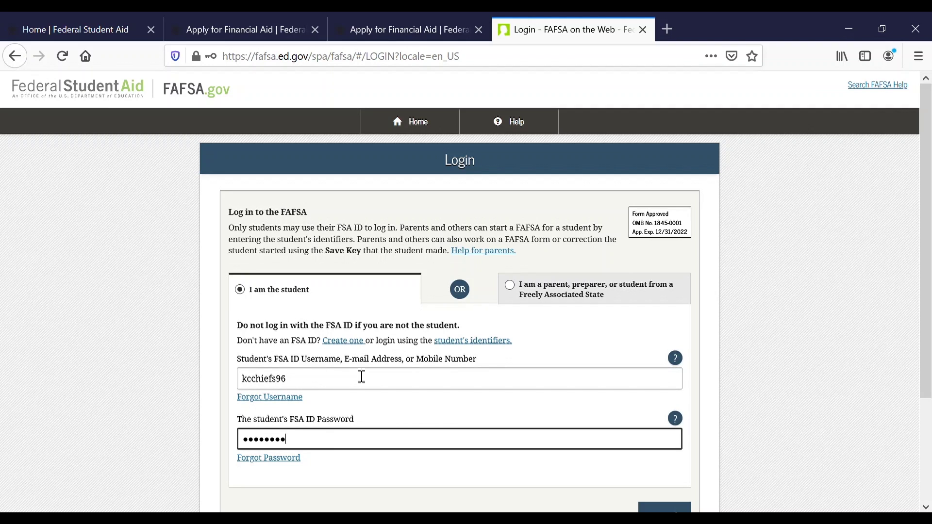
type("••••••••••••••")
scroll(417, 346, "down", 2)
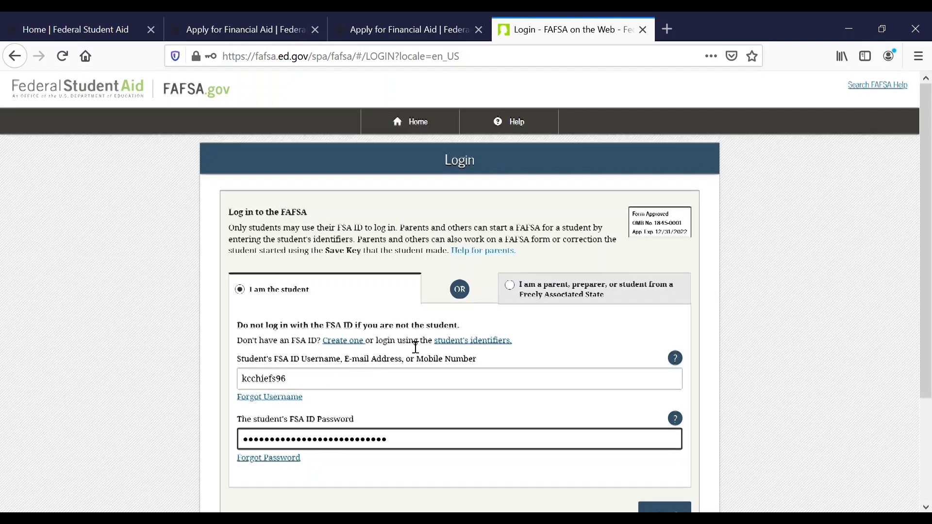
left_click(659, 415)
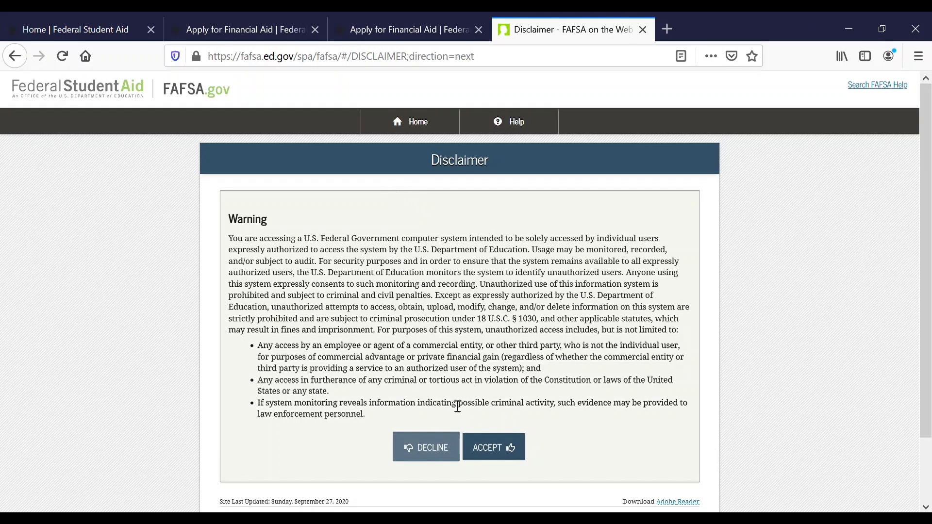
Accept the disclaimer, start the 2021–2022 FAFSA over, and create and confirm a save key.
left_click(505, 447)
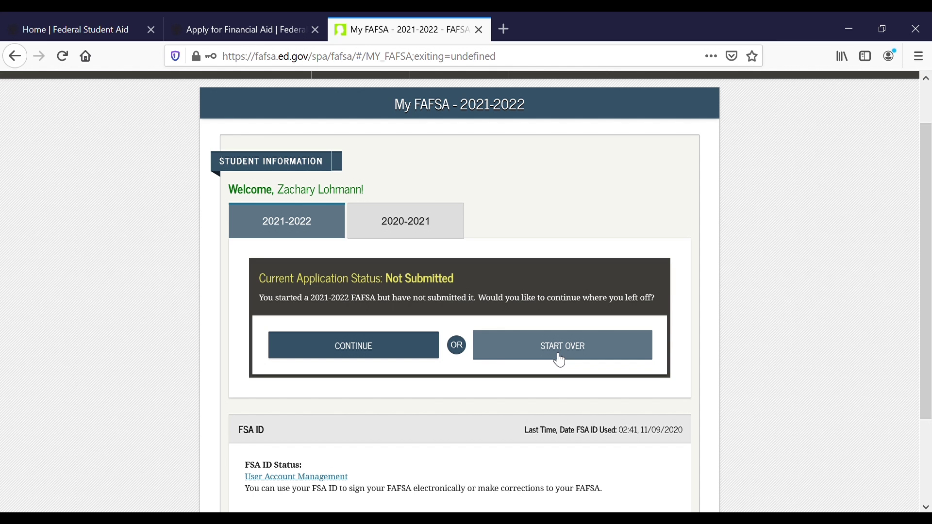
left_click(559, 360)
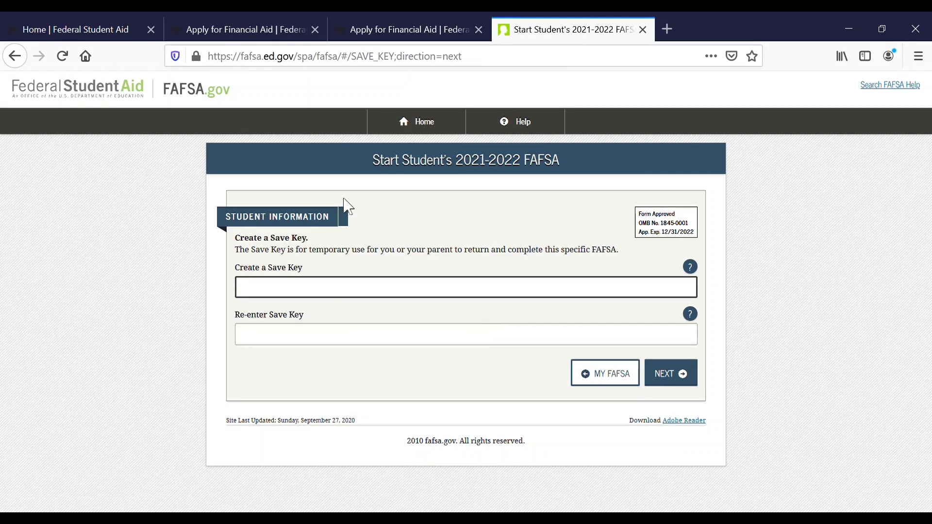
type("1234")
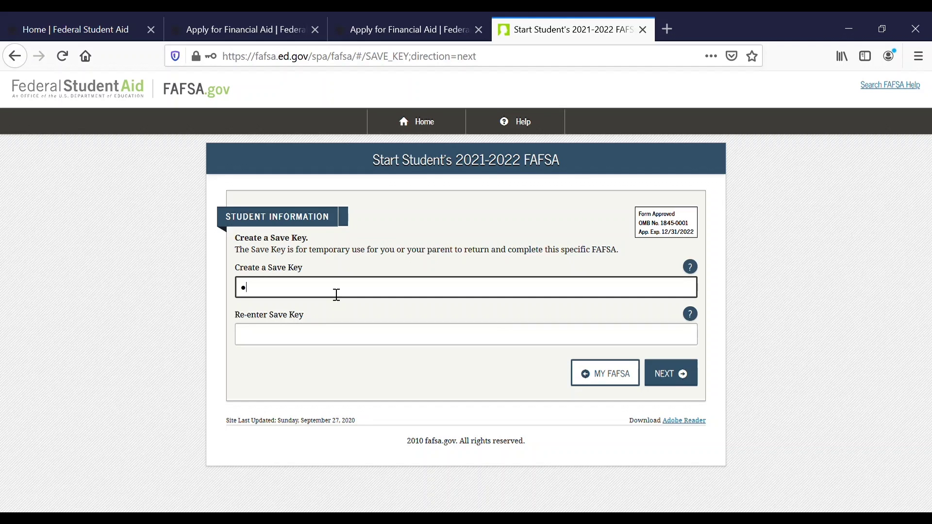
left_click(334, 332)
type("12345")
key("BackSpace")
left_click(679, 374)
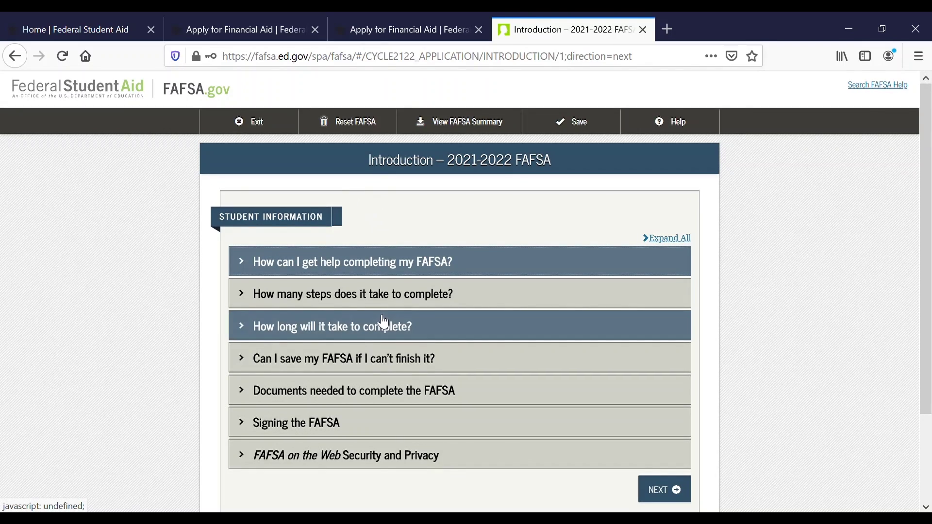
Continue past the 2021–2022 FAFSA Introduction to the Personal Information for Student page.
scroll(381, 322, "down", 2)
scroll(386, 291, "up", 1)
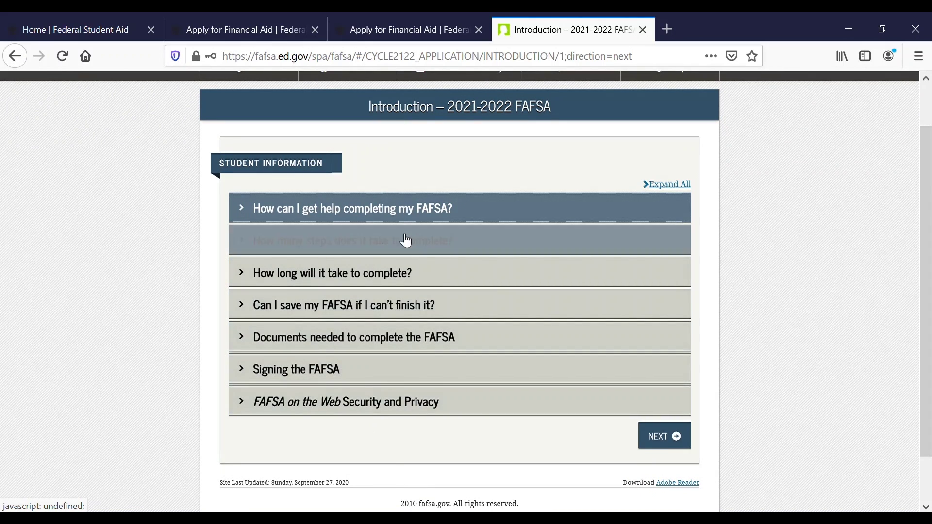
left_click(670, 429)
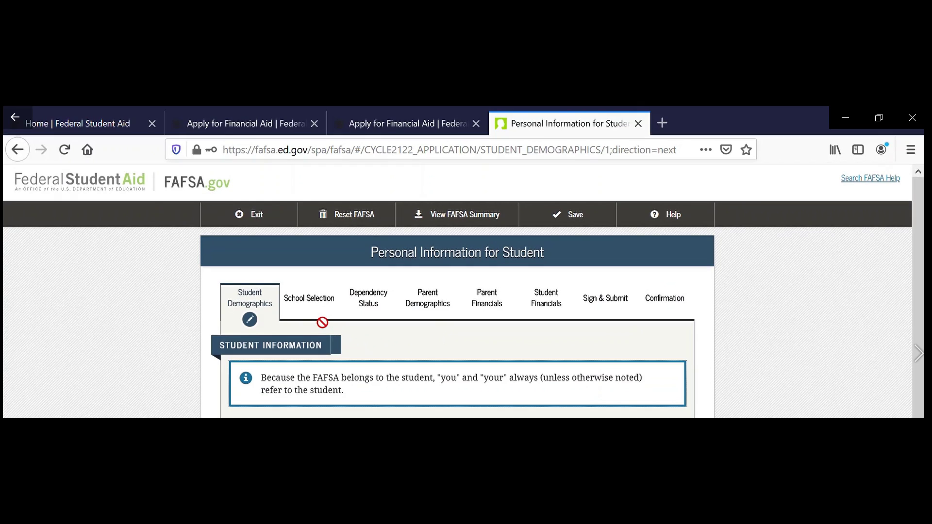